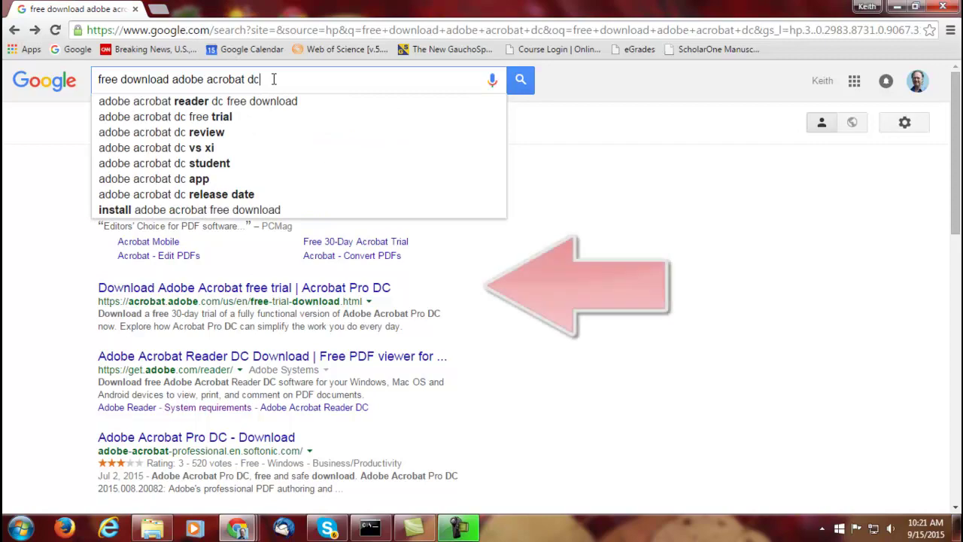
Search Google for 'free download adobe acrobat dc' and open the Acrobat Pro DC free trial result
{"action": "key", "text": "Return"}
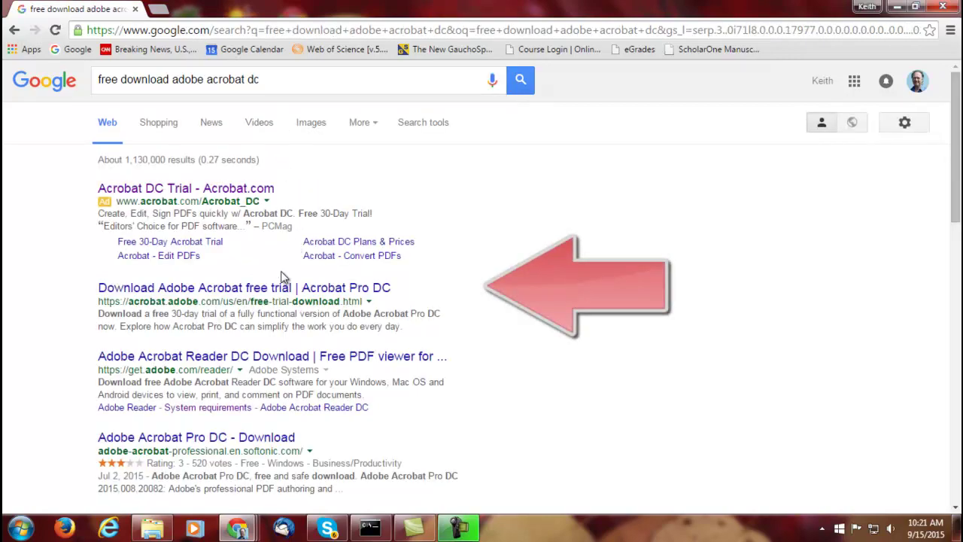
{"action": "left_click", "coordinate": [269, 288]}
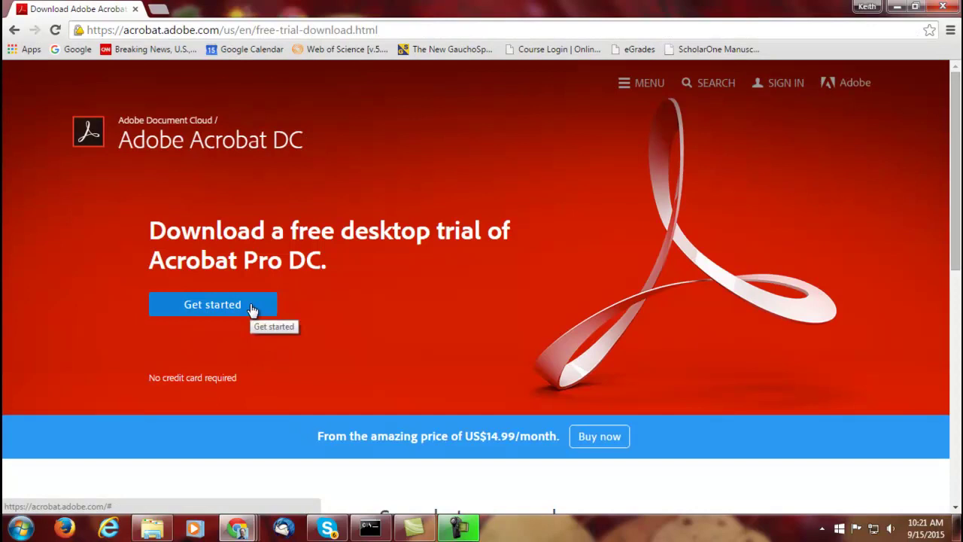
Start the Acrobat Pro DC free trial with the 'Get started' button
{"action": "left_click", "coordinate": [252, 307]}
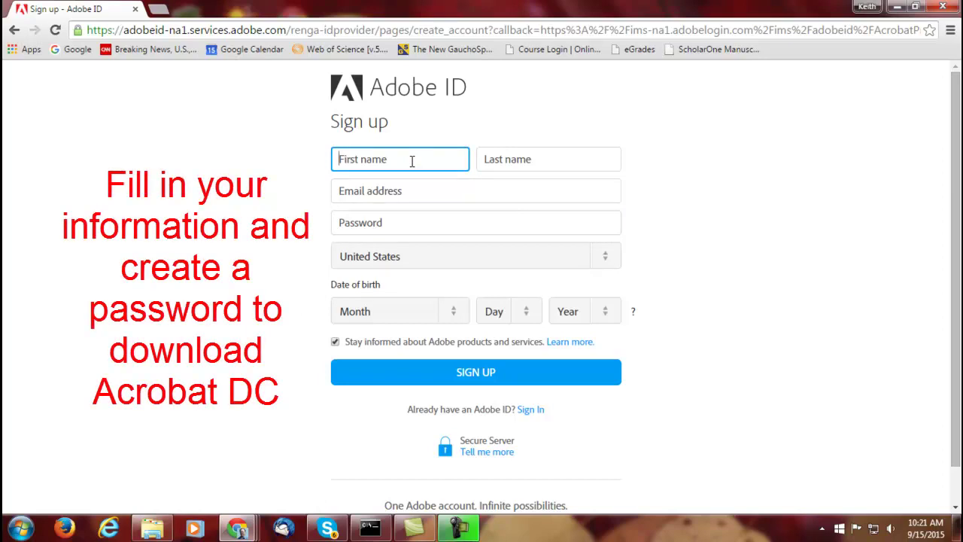
Enter the first name, last name, e-mail address and account password in the Adobe ID form
{"action": "type", "text": "Jane3"}
{"action": "key", "text": "BackSpace"}
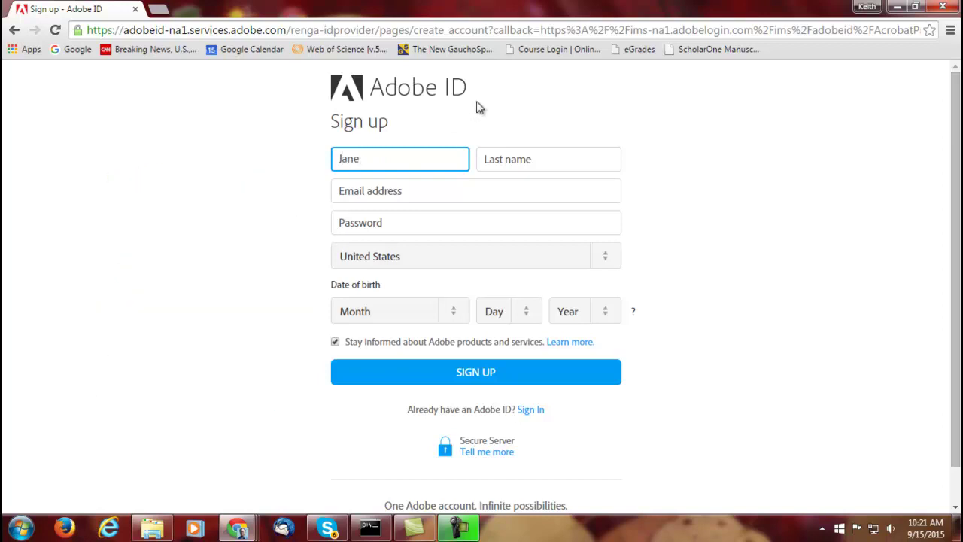
{"action": "left_click", "coordinate": [498, 164]}
{"action": "type", "text": "D"}
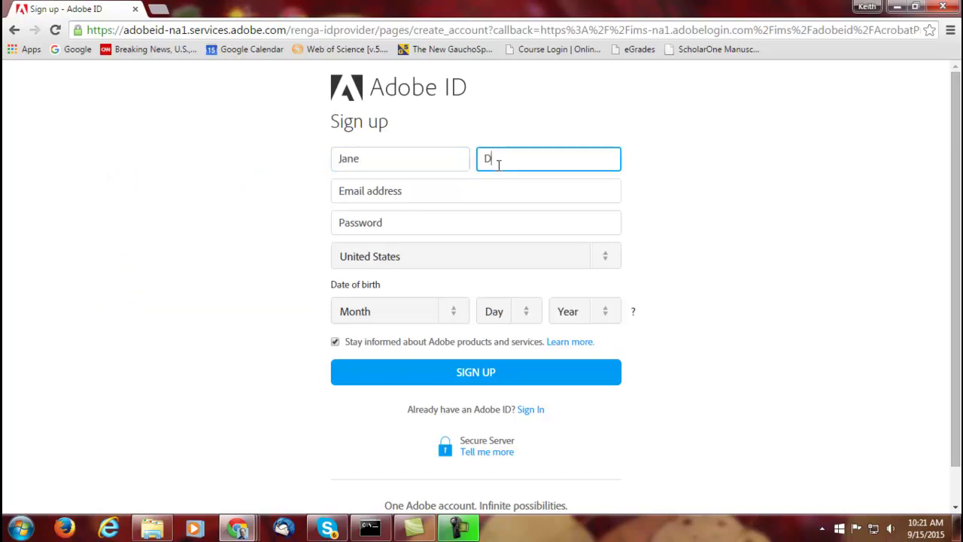
{"action": "type", "text": "oe"}
{"action": "left_click", "coordinate": [466, 194]}
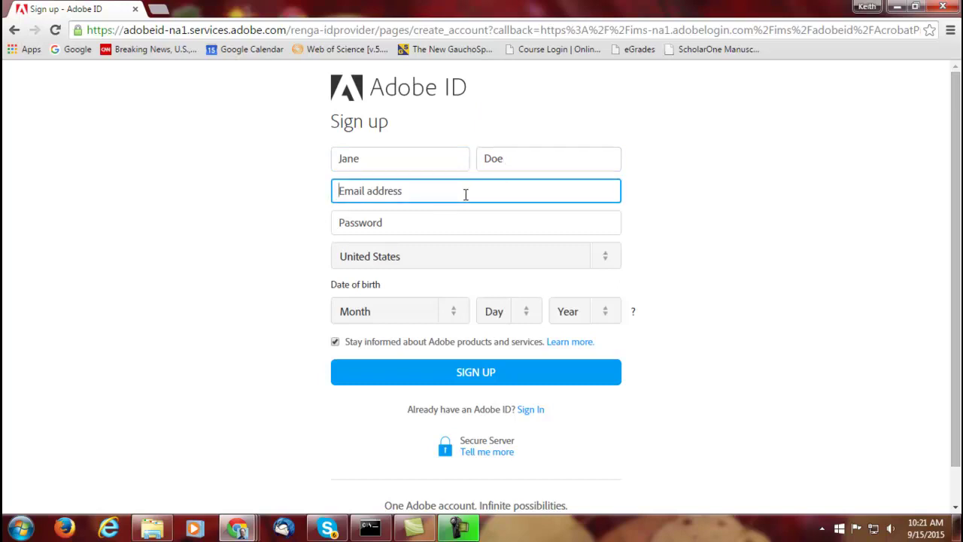
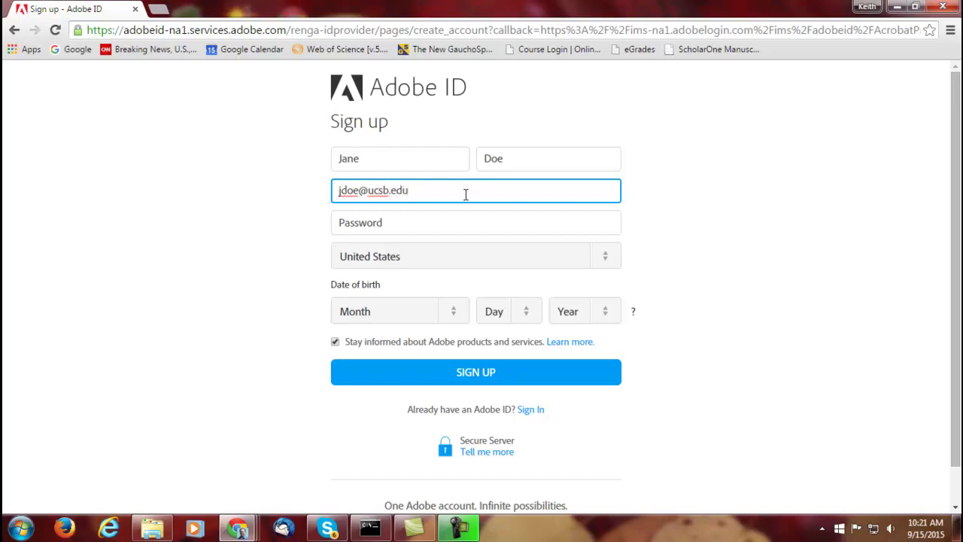
{"action": "left_click", "coordinate": [454, 217]}
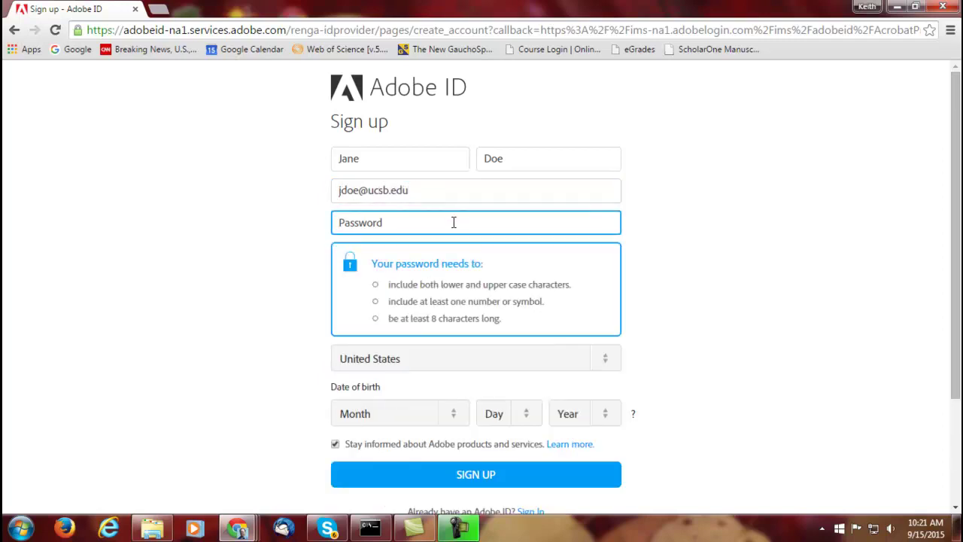
{"action": "left_click", "coordinate": [647, 248]}
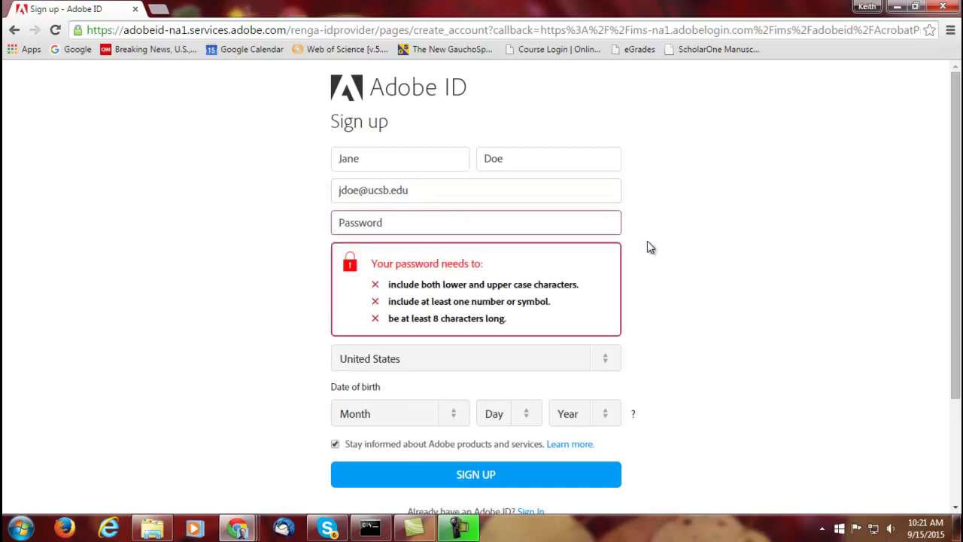
{"action": "left_click", "coordinate": [398, 220]}
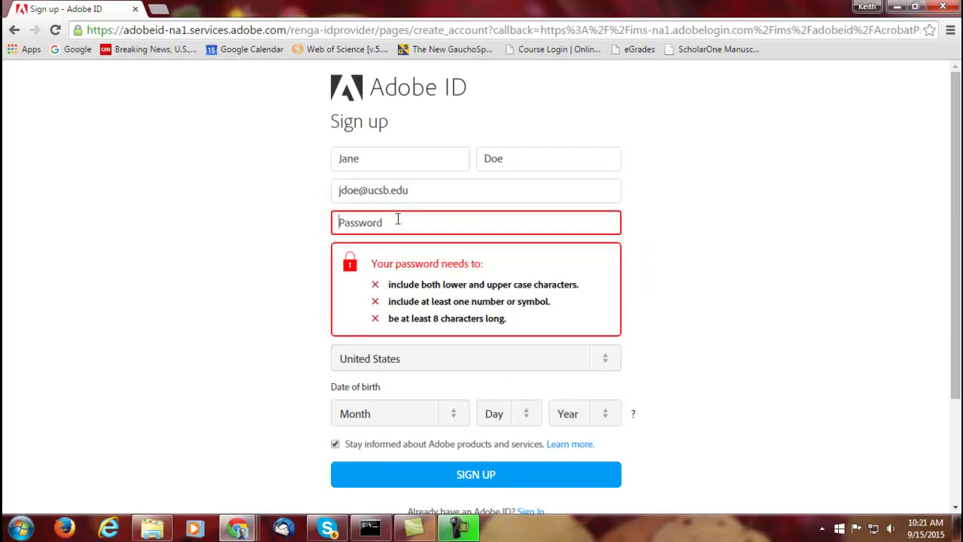
{"action": "type", "text": "p"}
{"action": "left_click", "coordinate": [728, 293]}
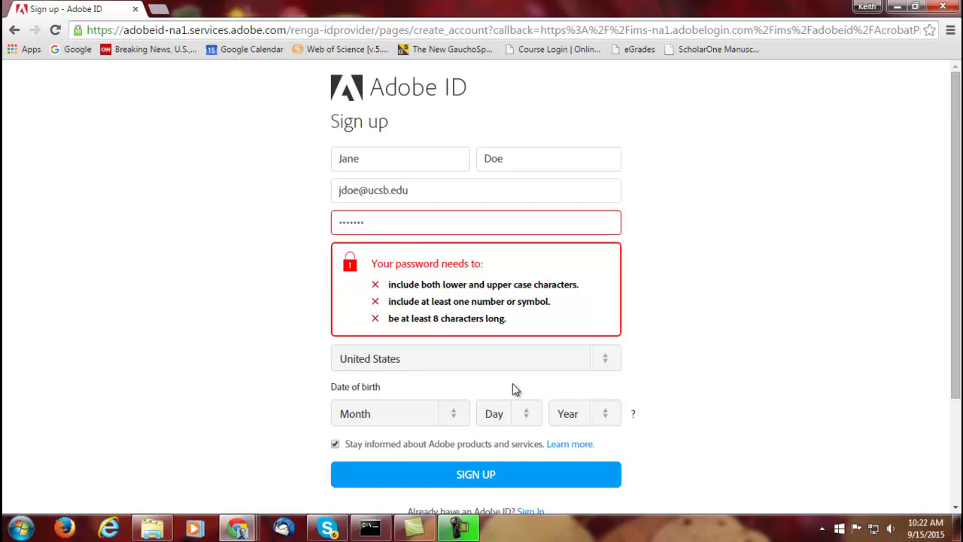
Set the date of birth to October 3, 1989
{"action": "left_click", "coordinate": [451, 418]}
{"action": "left_click", "coordinate": [404, 366]}
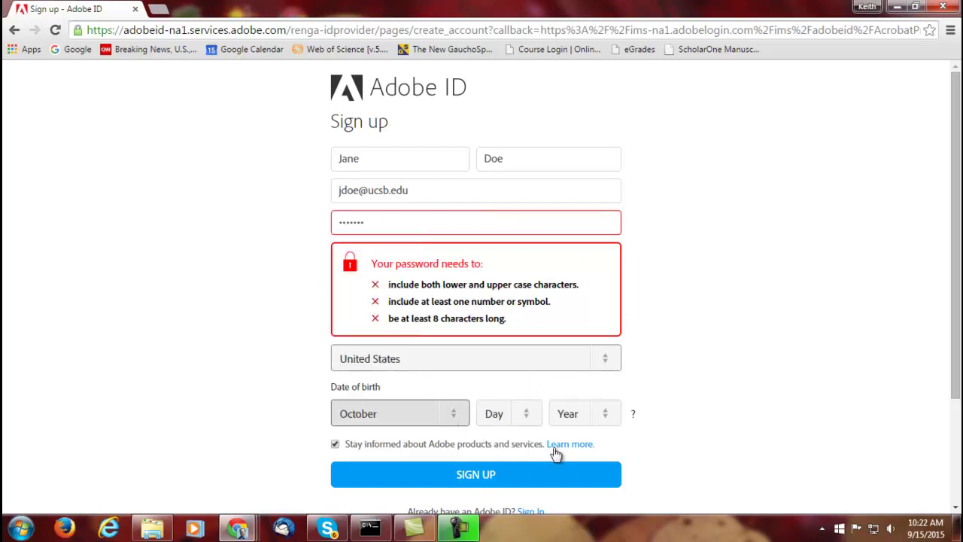
{"action": "left_click", "coordinate": [526, 414]}
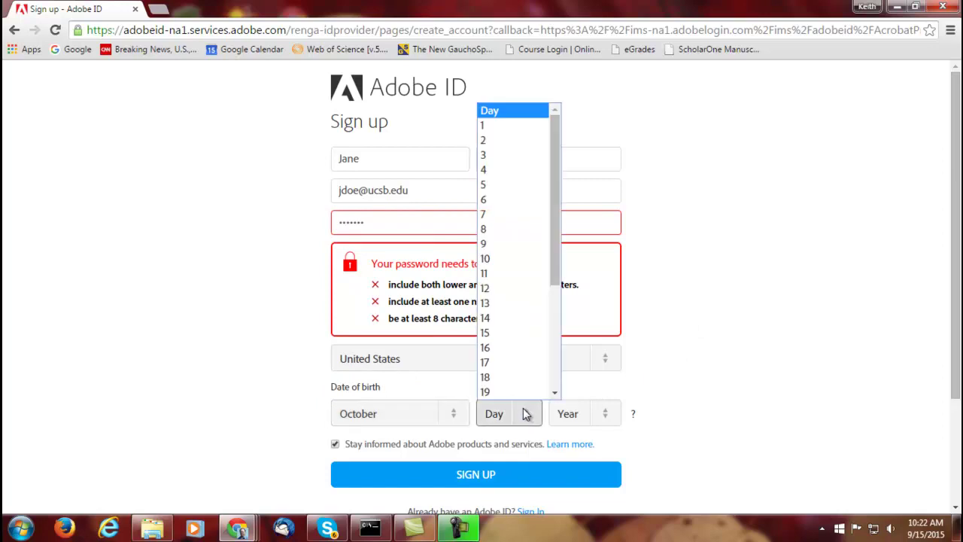
{"action": "left_click", "coordinate": [522, 155]}
{"action": "left_click", "coordinate": [611, 413]}
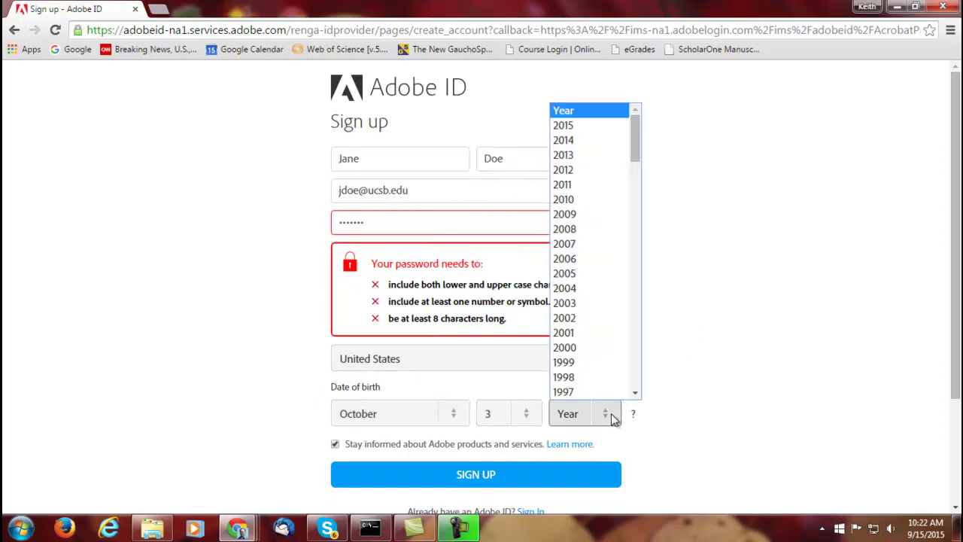
{"action": "scroll", "coordinate": [636, 170], "scroll_direction": "down", "scroll_amount": 1}
{"action": "scroll", "coordinate": [636, 170], "scroll_direction": "down", "scroll_amount": 4}
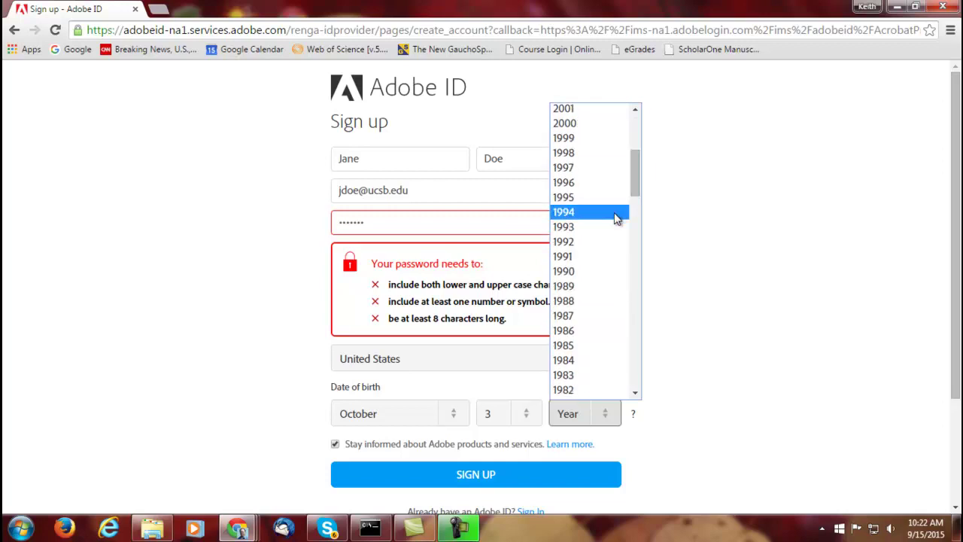
{"action": "left_click", "coordinate": [595, 290]}
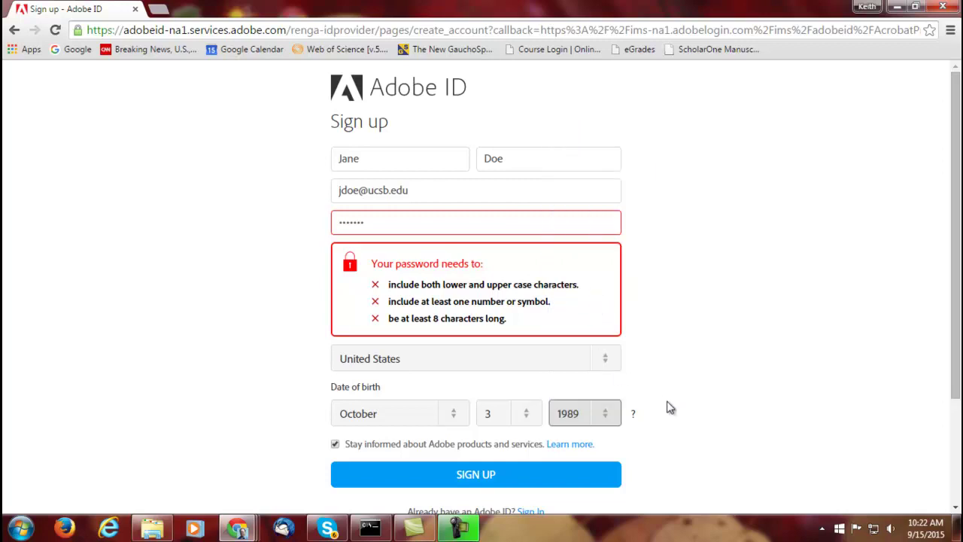
{"action": "scroll", "coordinate": [669, 407], "scroll_direction": "down", "scroll_amount": 1}
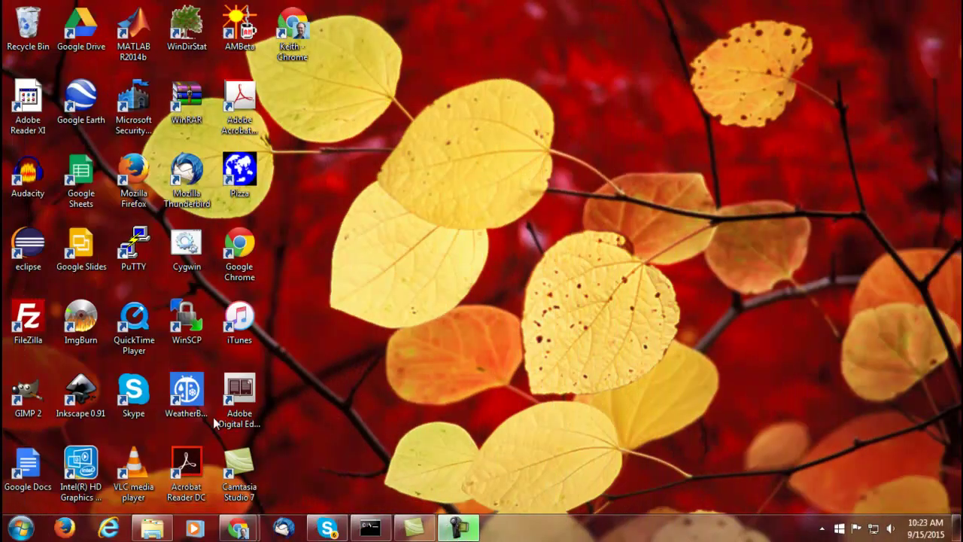
Launch Acrobat Reader DC and open AZ_Union_Hills_20141120_TM_geo.pdf from the Recent list
{"action": "double_click", "coordinate": [189, 465]}
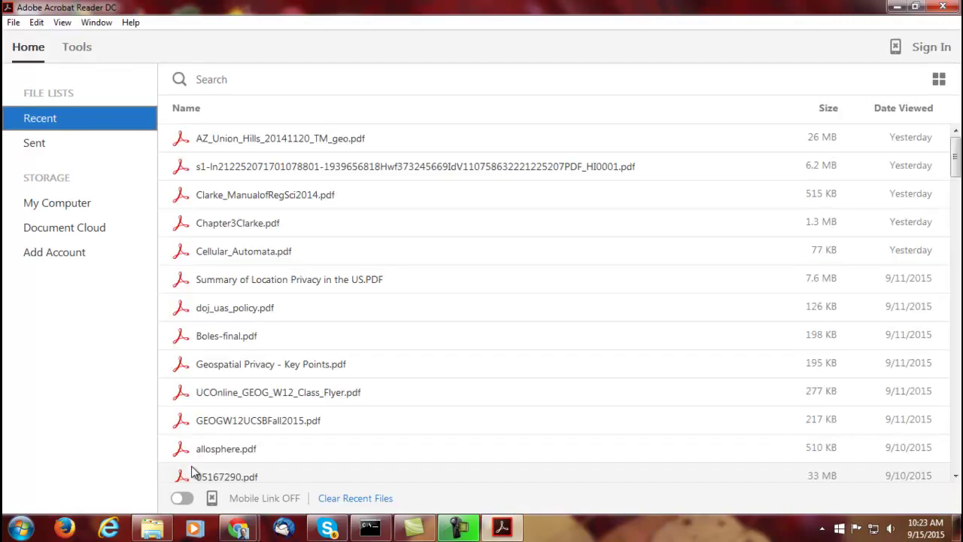
{"action": "left_click", "coordinate": [308, 147]}
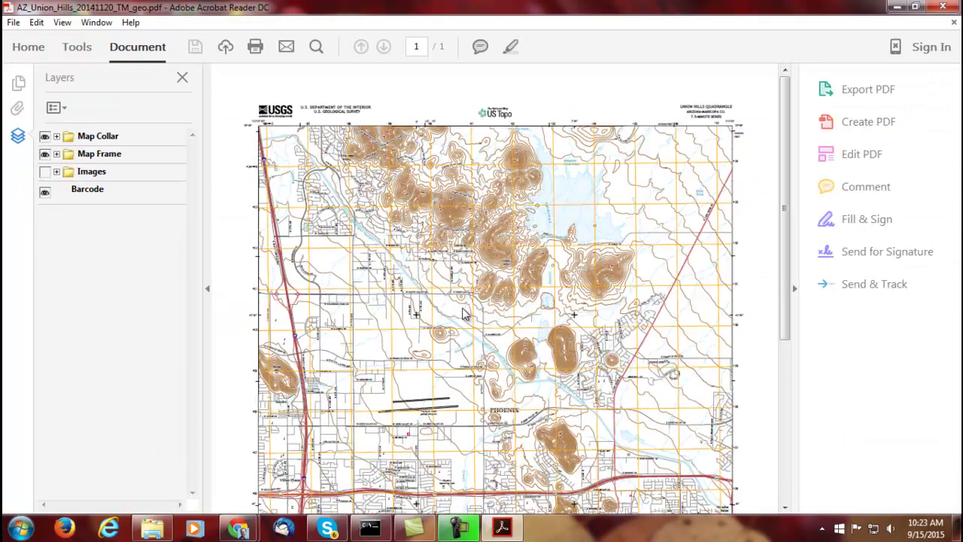
Hide the Barcode layer, keeping the Map Frame and Map Collar layers visible
{"action": "left_click", "coordinate": [45, 154]}
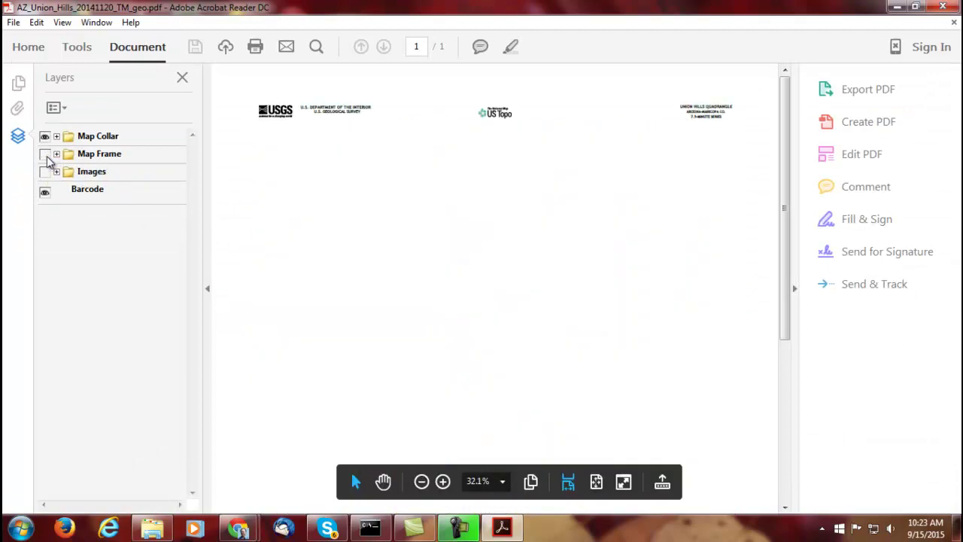
{"action": "left_click", "coordinate": [46, 155]}
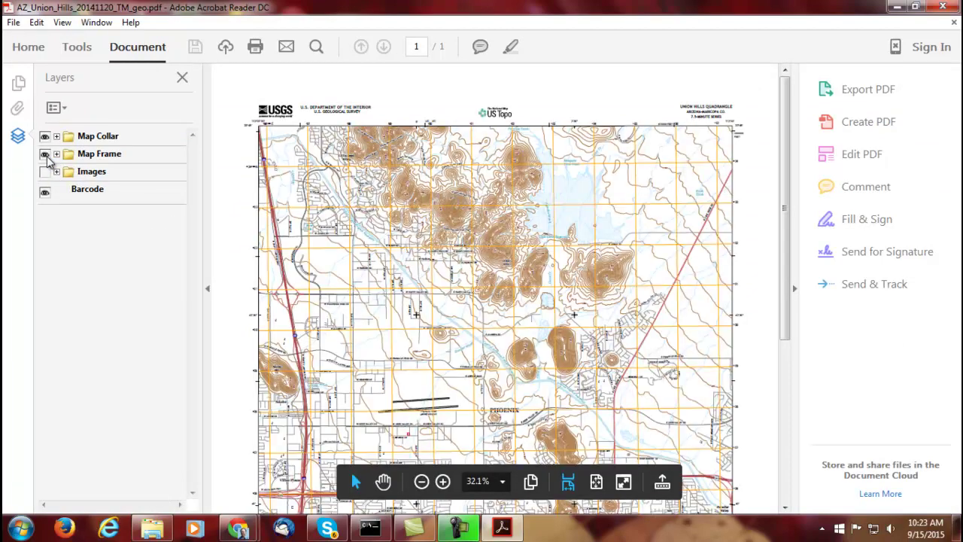
{"action": "left_click", "coordinate": [45, 193]}
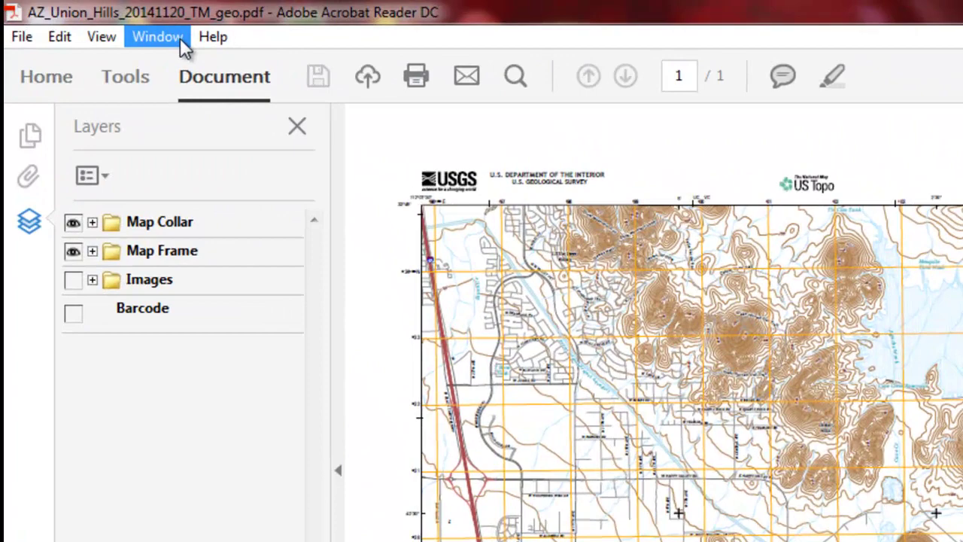
Browse the Window and View menus, ending on the Edit menu
{"action": "left_click", "coordinate": [104, 23]}
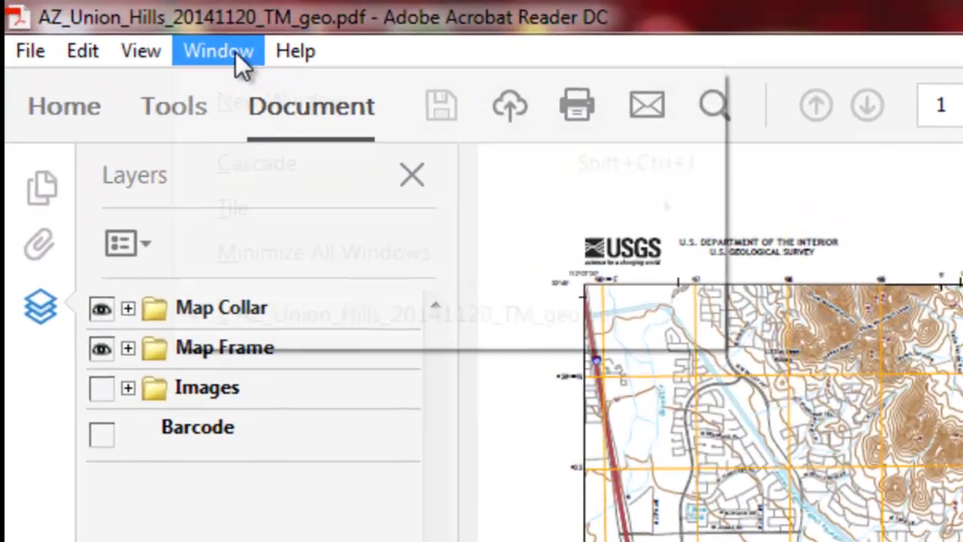
{"action": "mouse_move", "coordinate": [141, 50]}
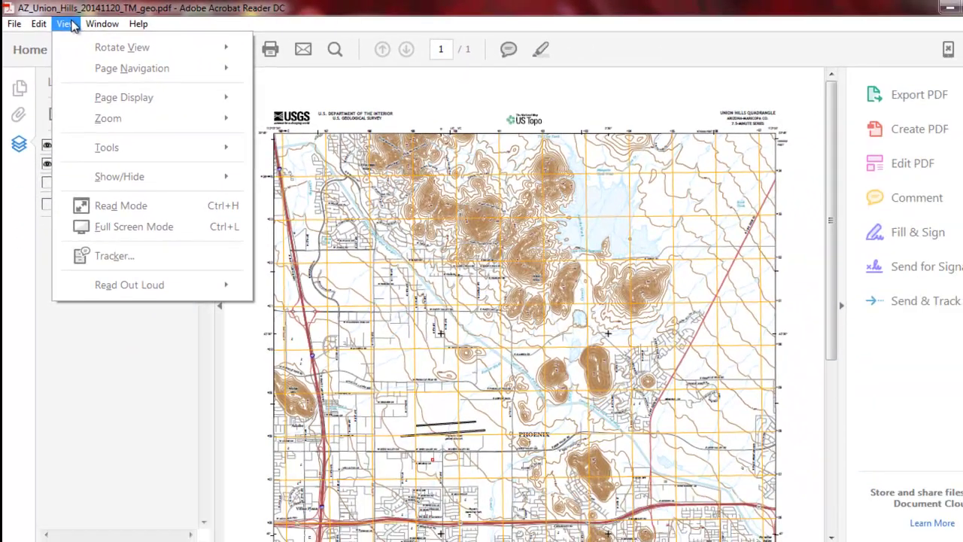
{"action": "mouse_move", "coordinate": [47, 26]}
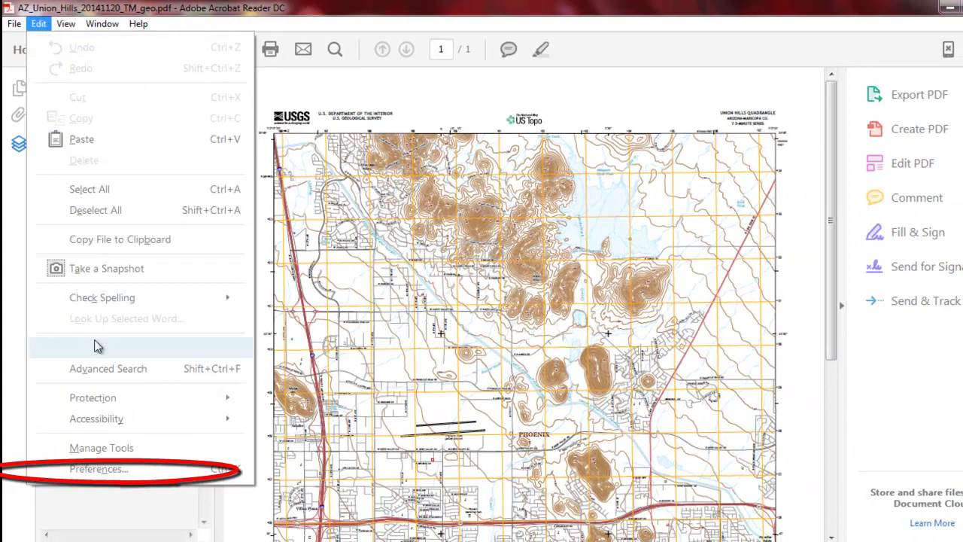
In Measuring (Geo) preferences, keep Meters, Decimal coordinates and Square Meters, then confirm with OK
{"action": "left_click", "coordinate": [112, 469]}
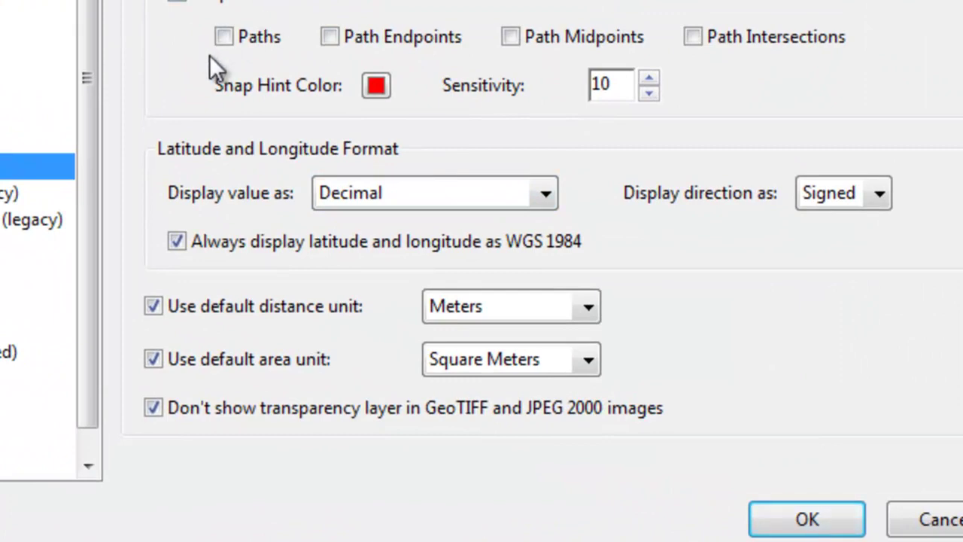
{"action": "left_click", "coordinate": [581, 308]}
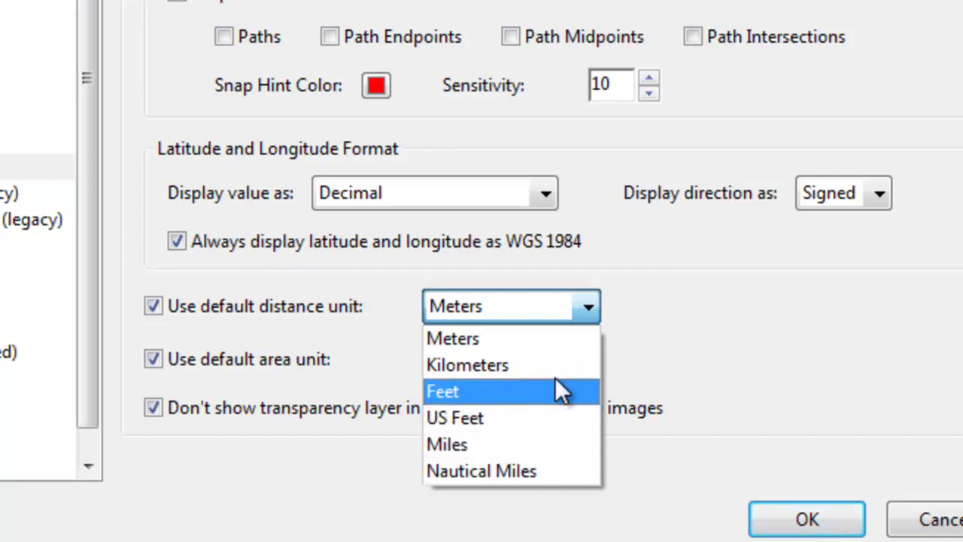
{"action": "left_click", "coordinate": [548, 342]}
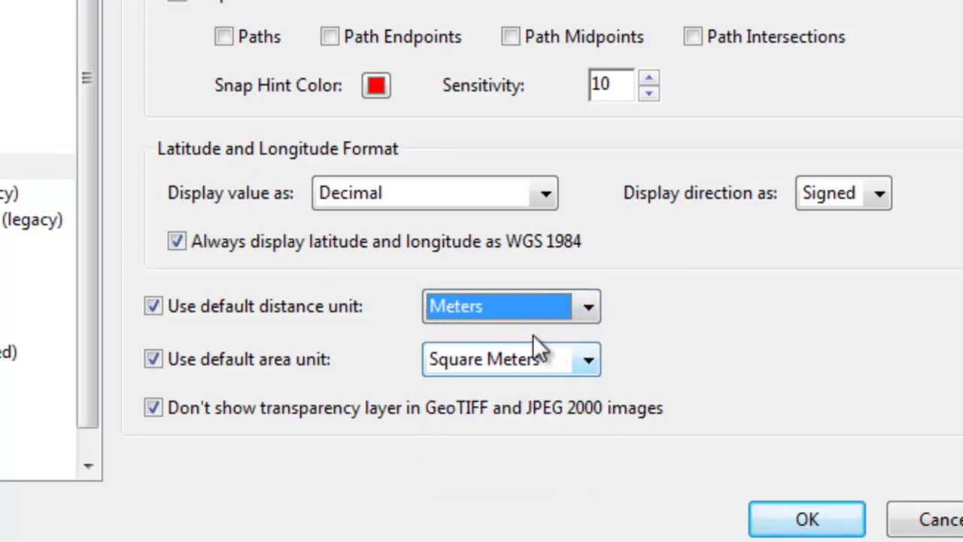
{"action": "left_click", "coordinate": [547, 192]}
{"action": "left_click", "coordinate": [520, 227]}
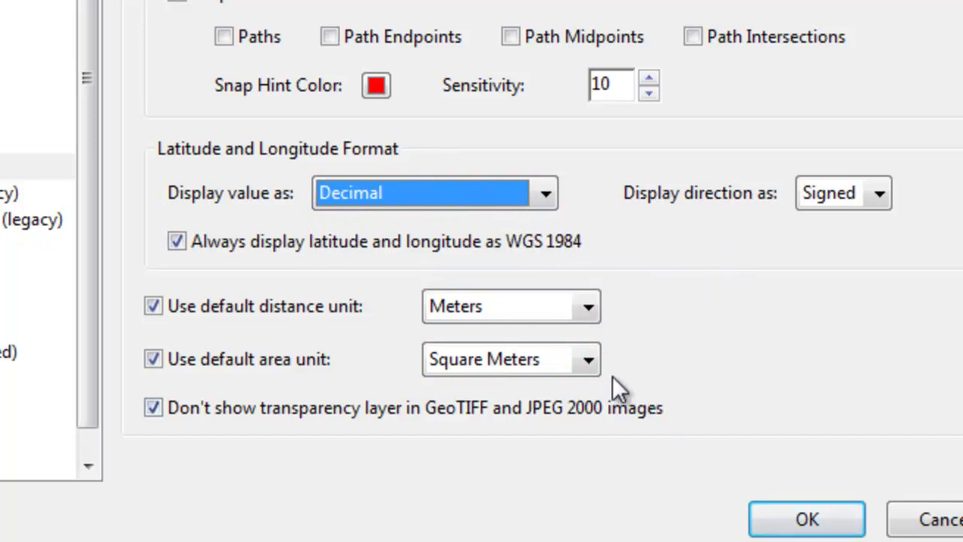
{"action": "left_click", "coordinate": [593, 360]}
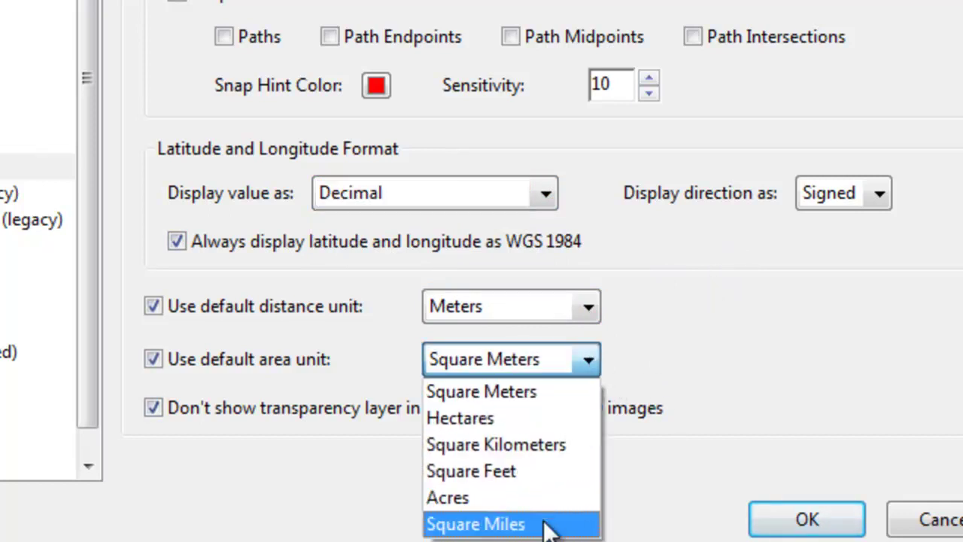
{"action": "left_click", "coordinate": [540, 392]}
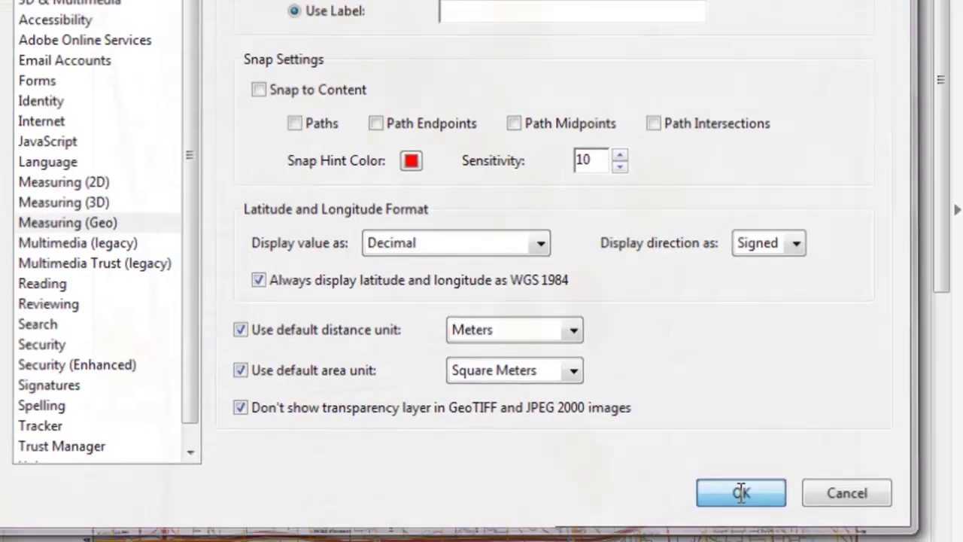
{"action": "left_click", "coordinate": [806, 523]}
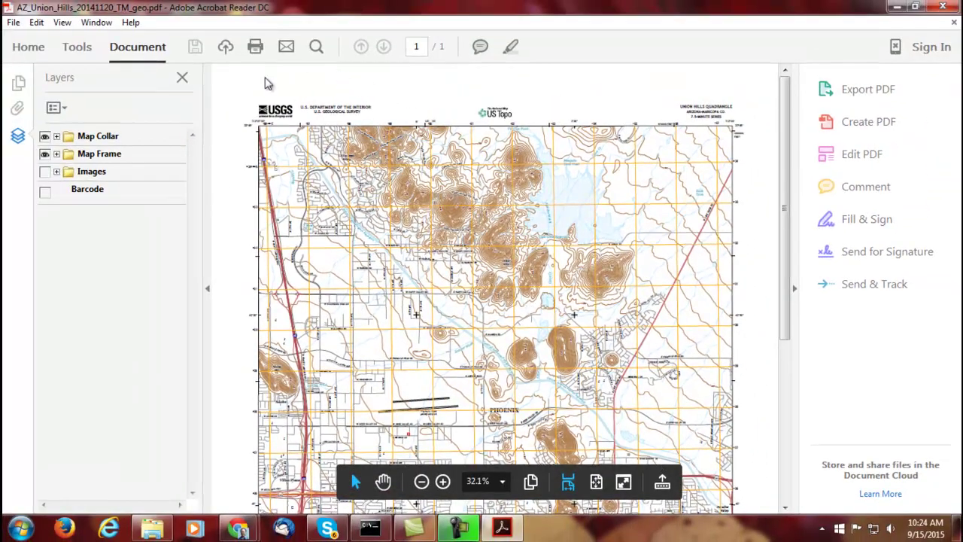
Open the Tools page through Edit > Manage Tools
{"action": "left_click", "coordinate": [100, 25]}
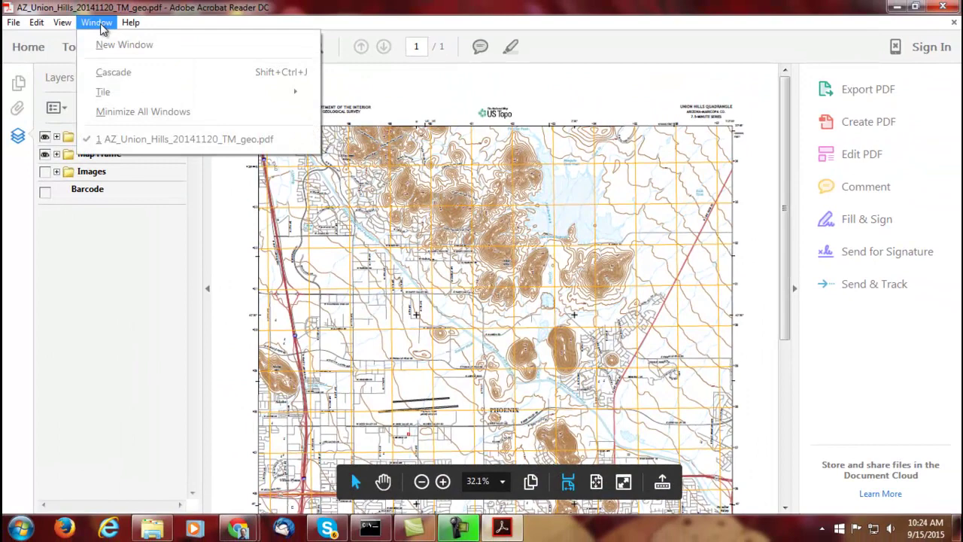
{"action": "mouse_move", "coordinate": [66, 29]}
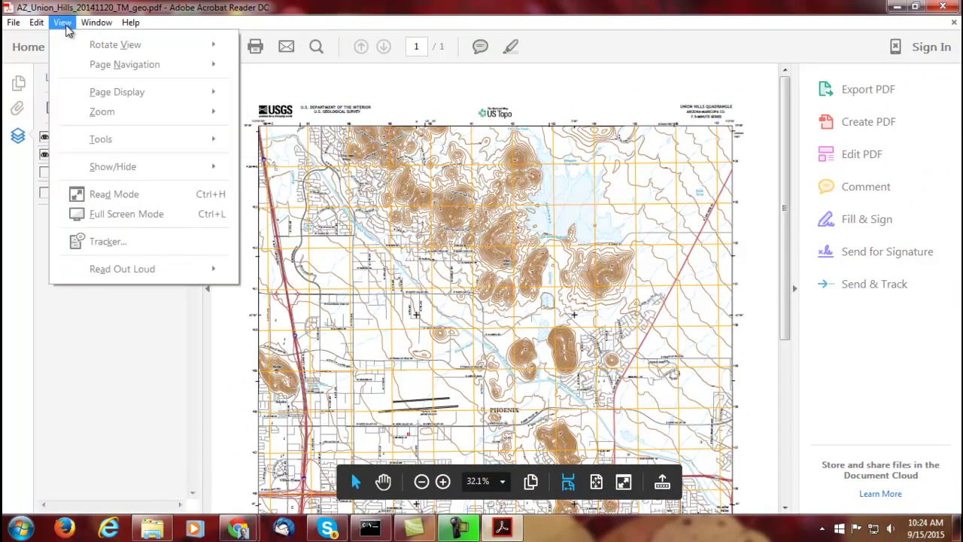
{"action": "mouse_move", "coordinate": [160, 146]}
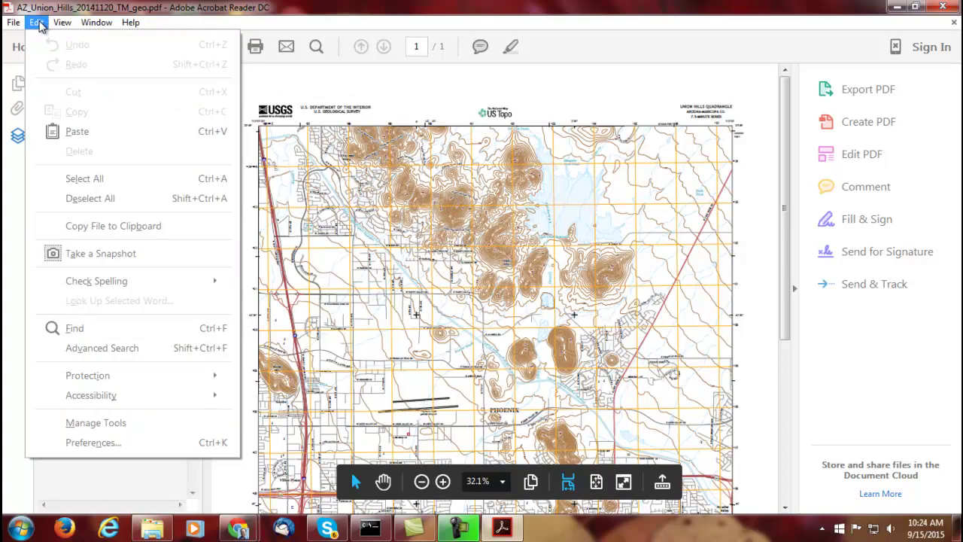
{"action": "left_click", "coordinate": [163, 425]}
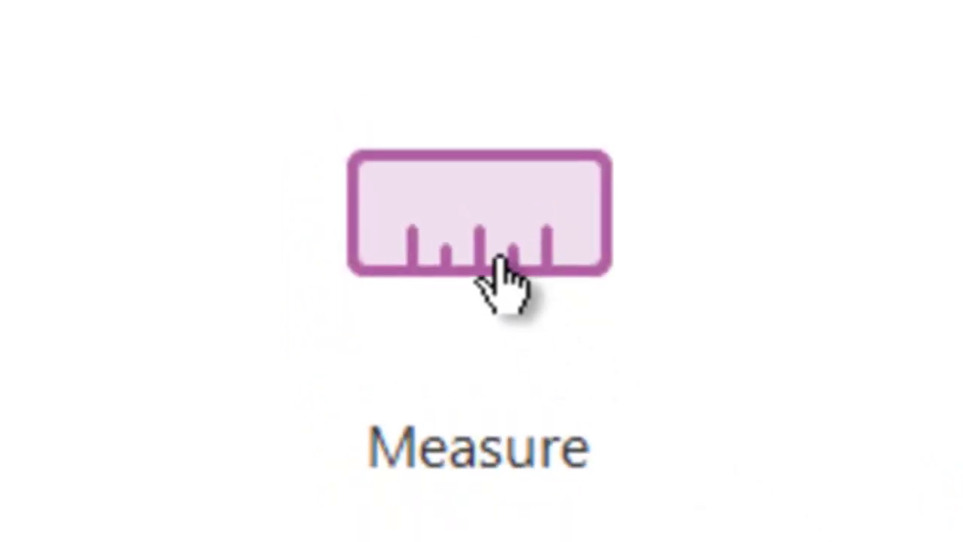
With the Measuring Tool, draw a distance line from the western hill eastward past the central hills
{"action": "left_click", "coordinate": [496, 265]}
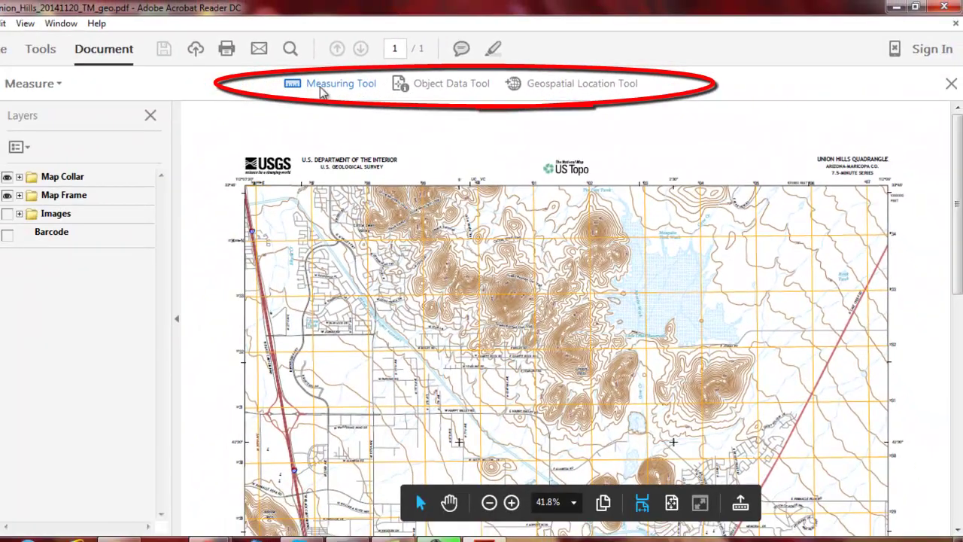
{"action": "left_click", "coordinate": [324, 86]}
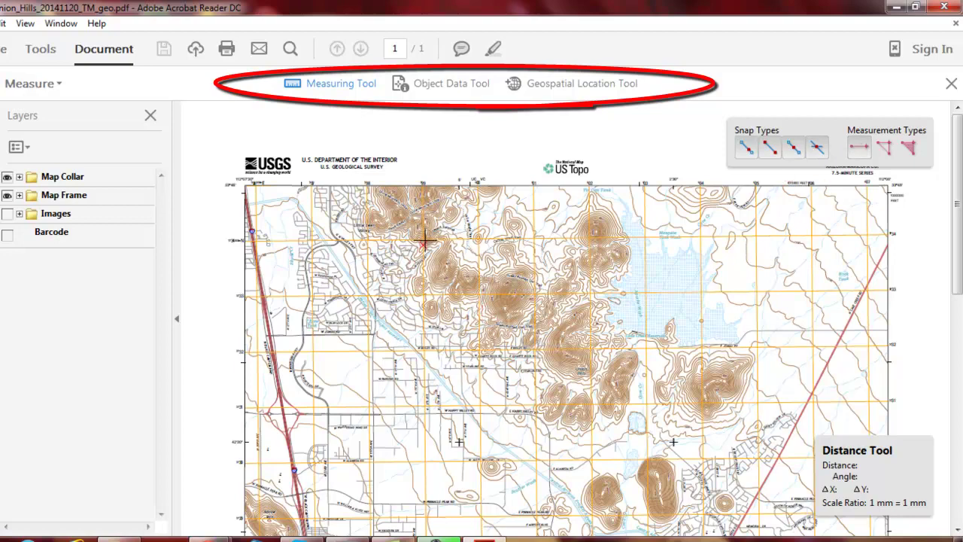
{"action": "scroll", "coordinate": [402, 325], "scroll_direction": "down", "scroll_amount": 2}
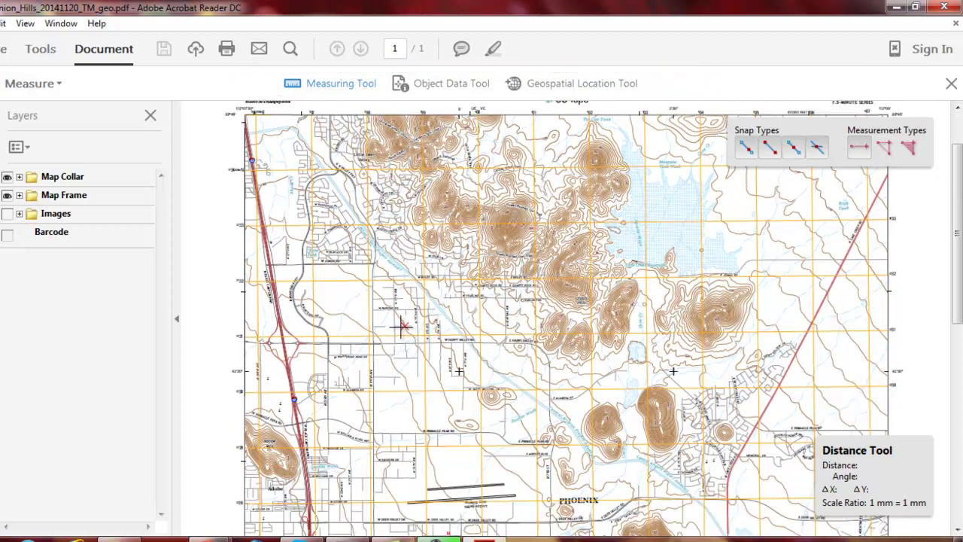
{"action": "scroll", "coordinate": [304, 444], "scroll_direction": "down", "scroll_amount": 3}
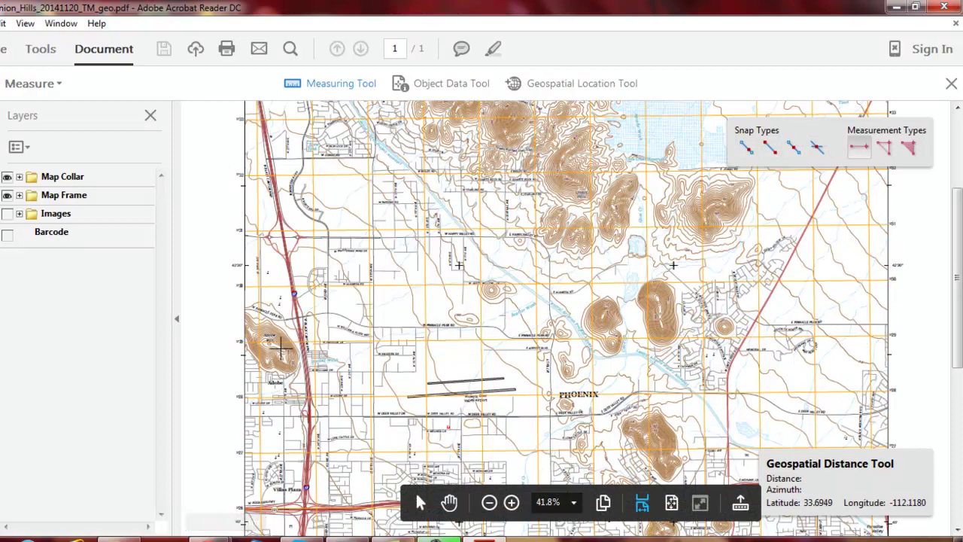
{"action": "left_click", "coordinate": [268, 343]}
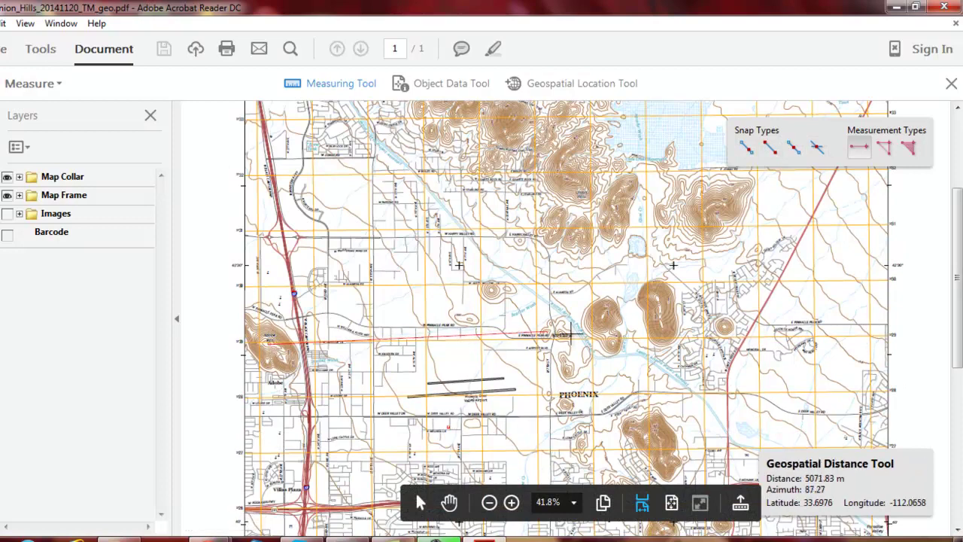
{"action": "left_click", "coordinate": [724, 326]}
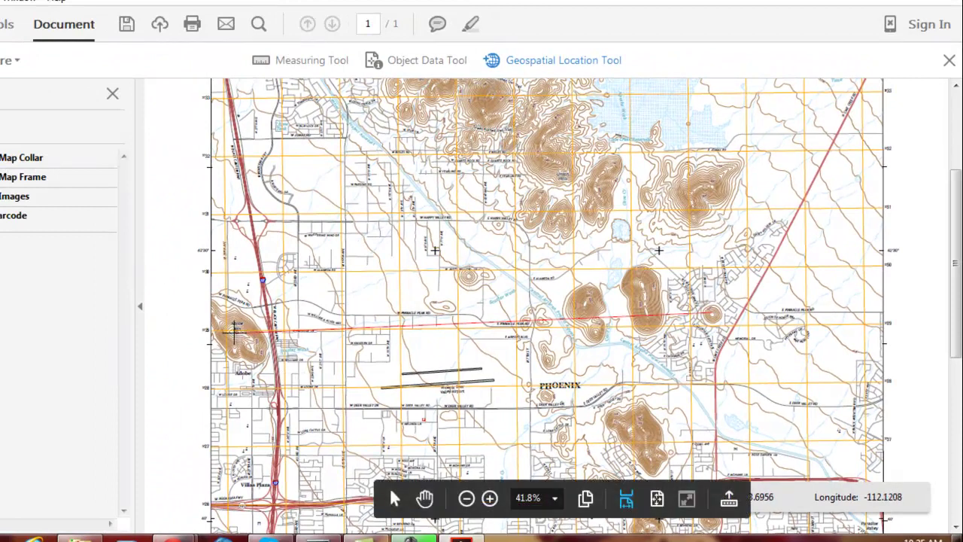
Select the distance line, activate the Object Data Tool, then deselect the line
{"action": "left_click", "coordinate": [235, 329]}
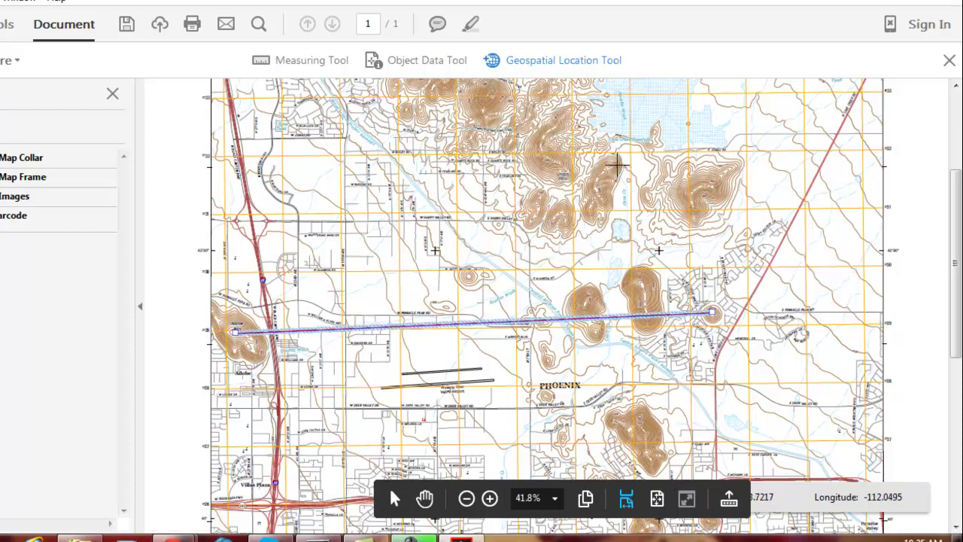
{"action": "left_click", "coordinate": [435, 67]}
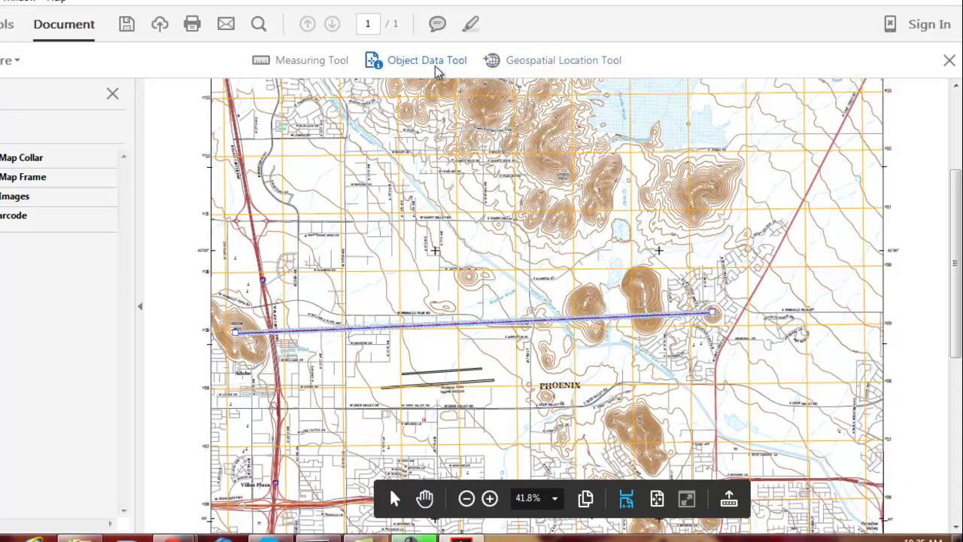
{"action": "left_click", "coordinate": [471, 277]}
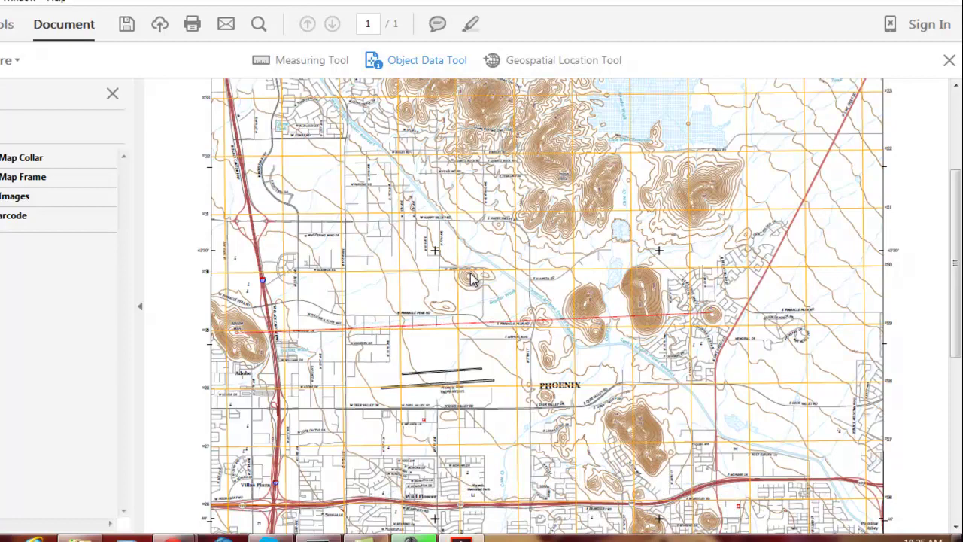